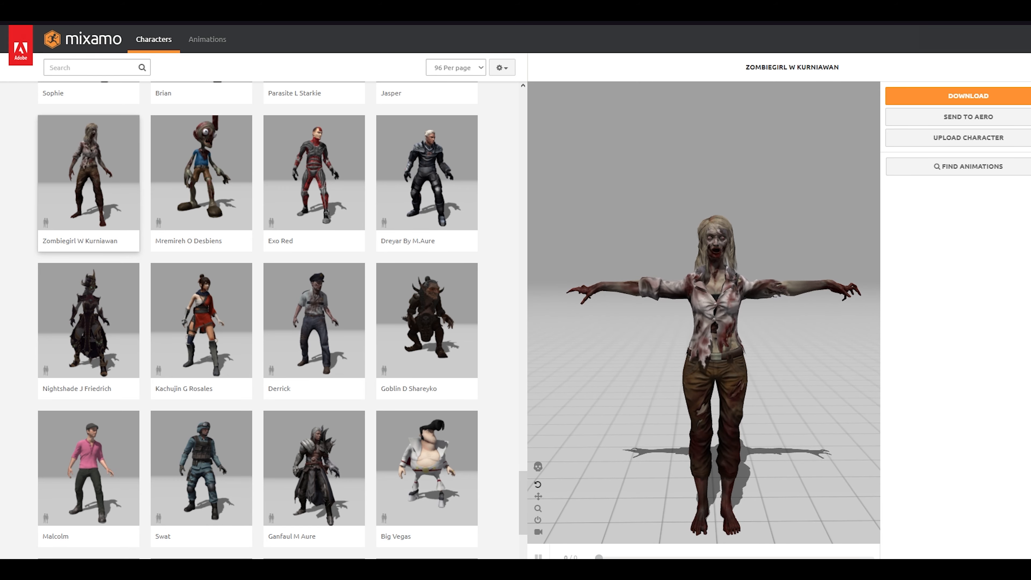
# Check the zombie girl character's skeleton view, and download the character as FBX Binary (.fbx) in T-pose.
pyautogui.click(538, 466)
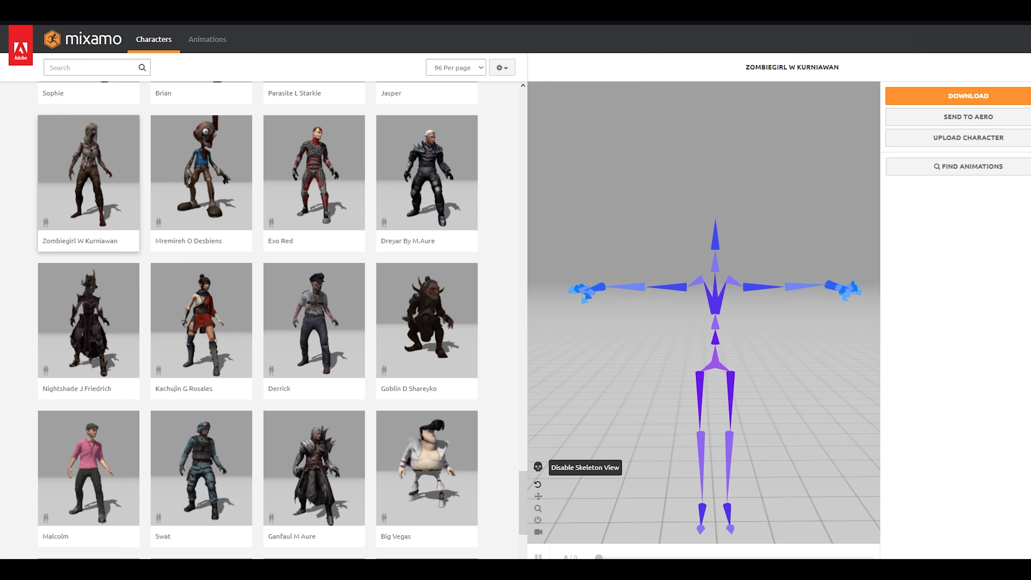
pyautogui.click(538, 467)
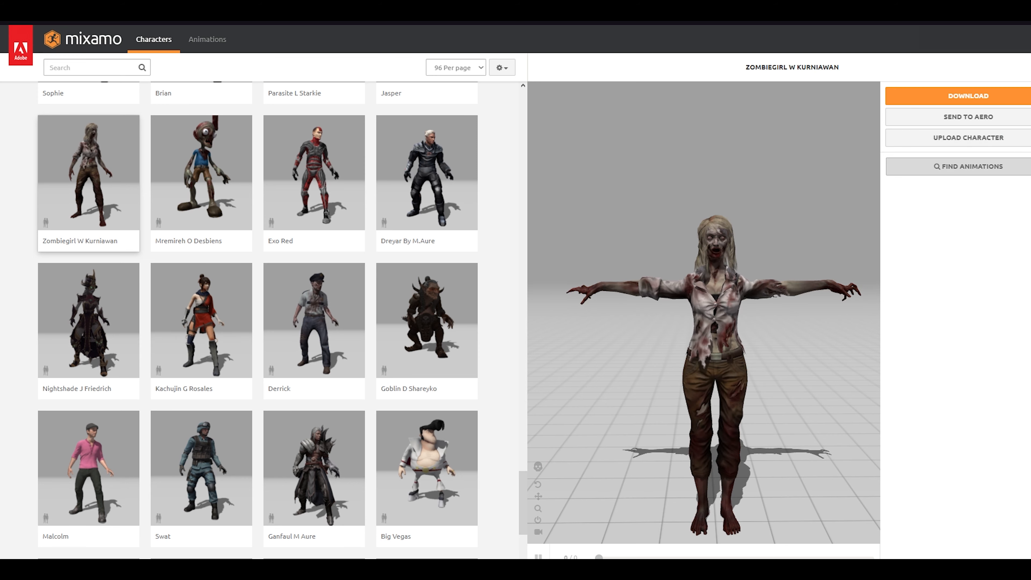
pyautogui.click(969, 96)
pyautogui.click(624, 125)
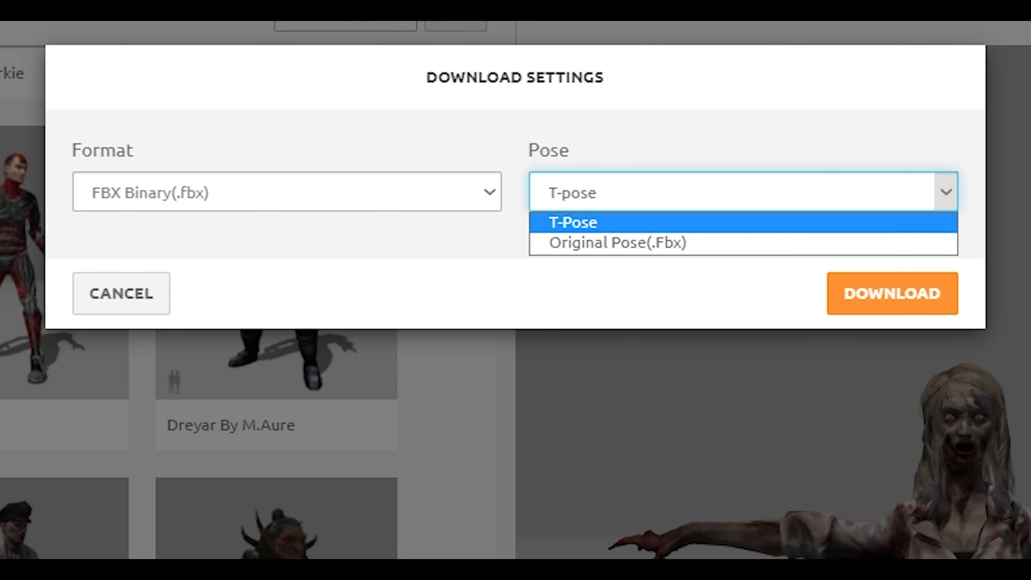
pyautogui.click(744, 222)
pyautogui.click(287, 192)
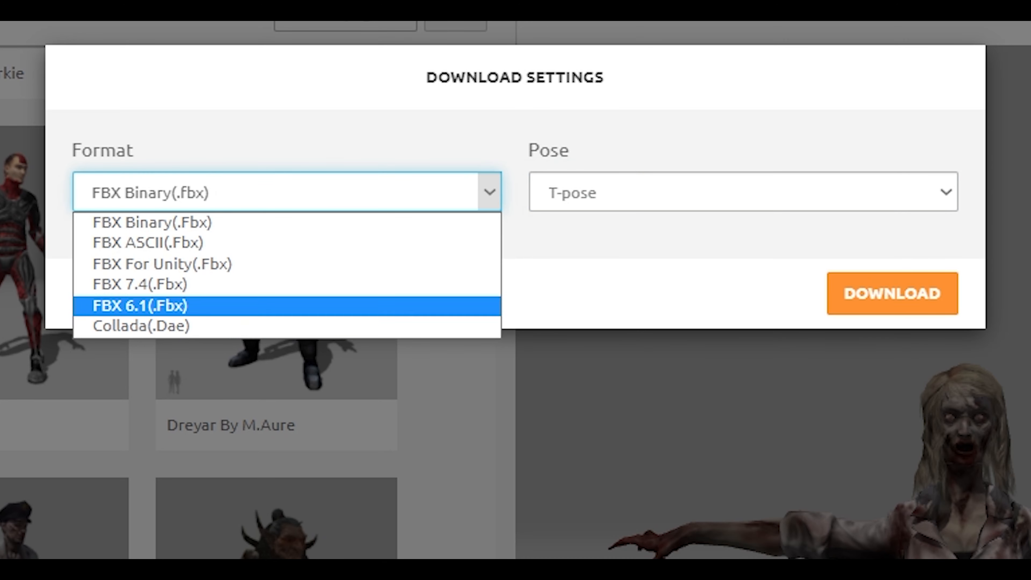
pyautogui.click(287, 223)
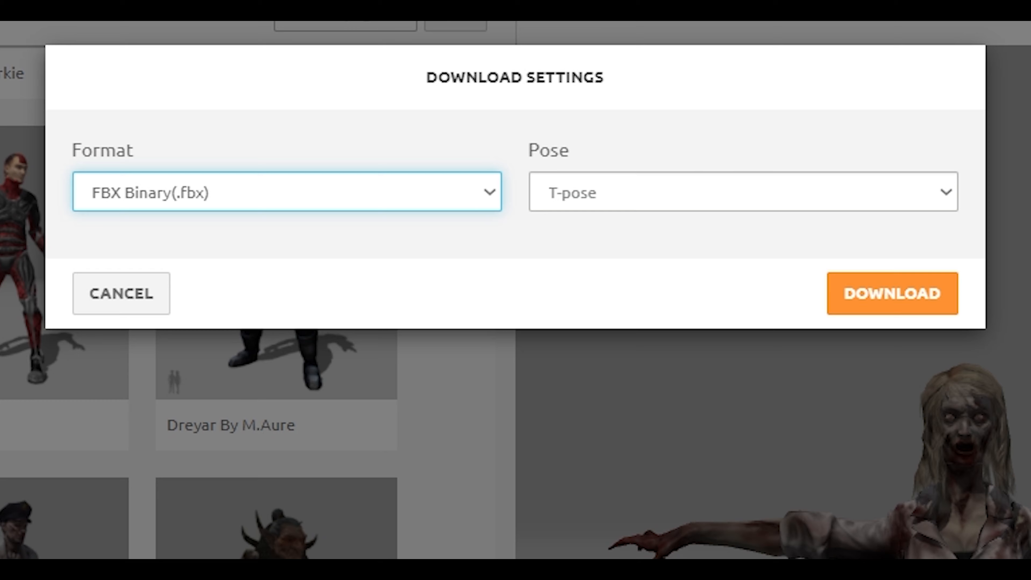
pyautogui.click(892, 294)
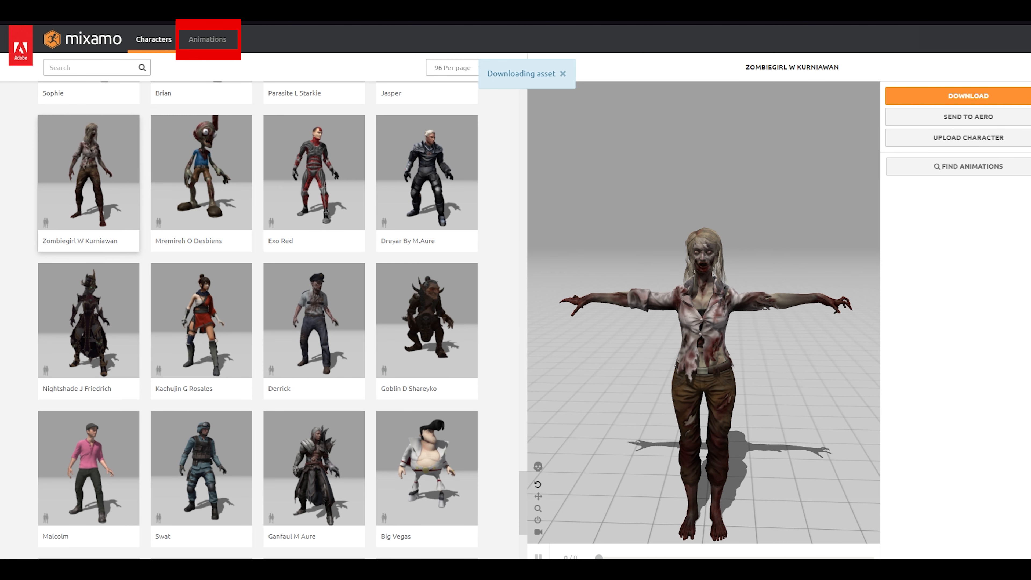
# Switch to the animation library and apply Shoved Reaction With Spin to the zombie character.
pyautogui.click(208, 40)
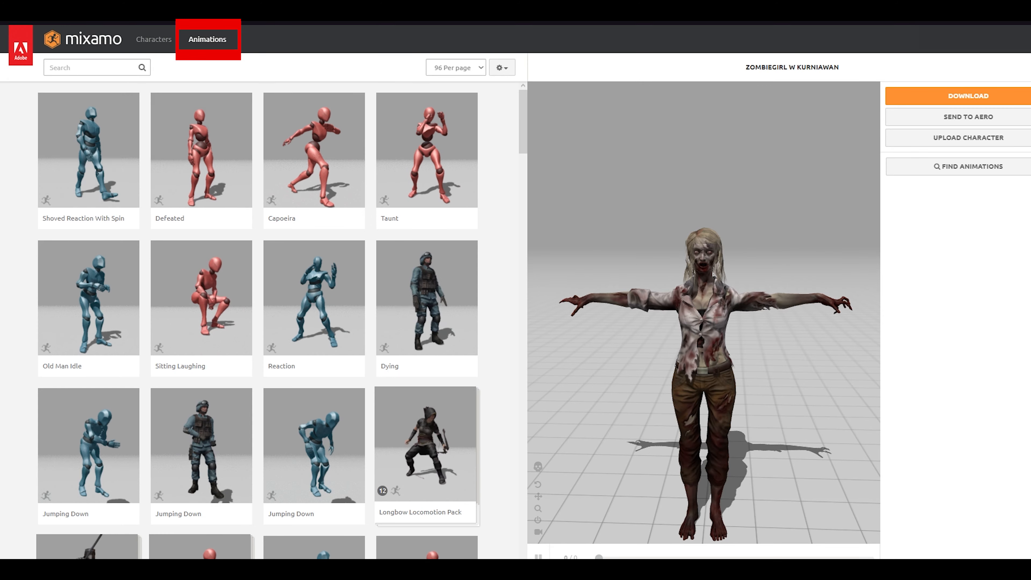
pyautogui.click(88, 158)
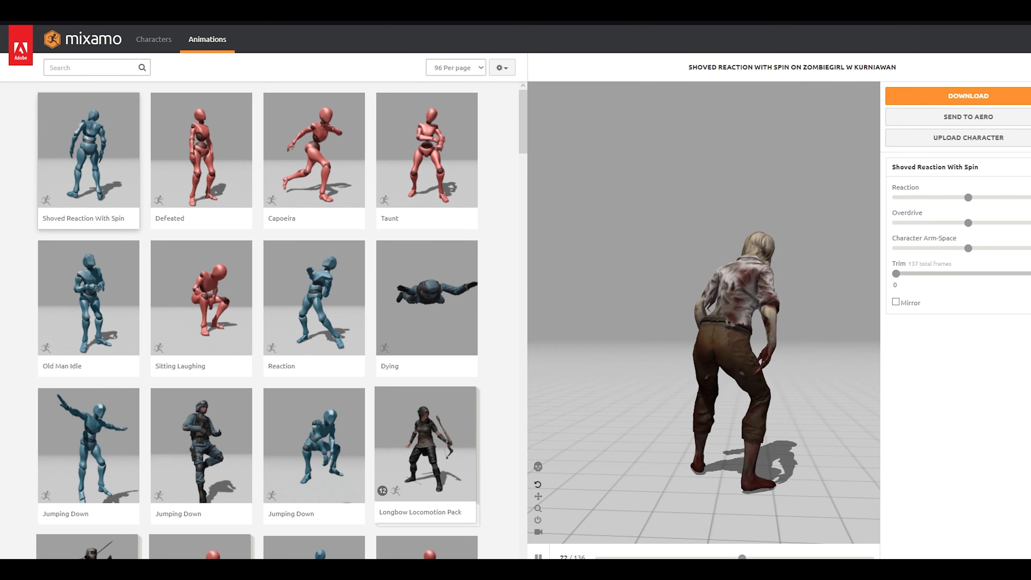
# Apply the Sitting Laughing animation to the zombie, slightly lowering Posture and raising Funniness and Overdrive.
pyautogui.click(201, 309)
pyautogui.moveTo(969, 198)
pyautogui.mouseDown()
pyautogui.moveTo(897, 197)
pyautogui.moveTo(1008, 198)
pyautogui.moveTo(961, 197)
pyautogui.mouseUp()
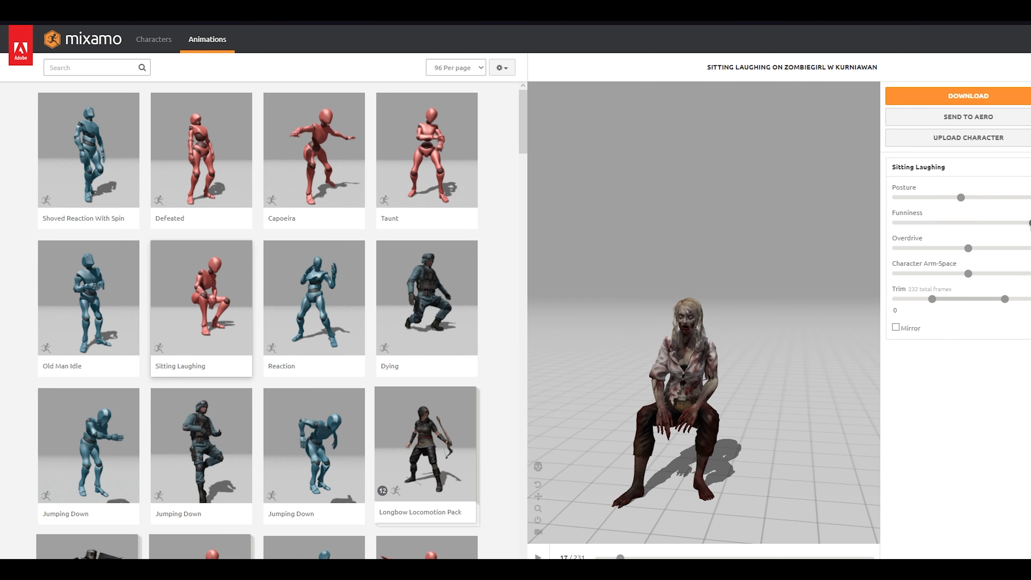
pyautogui.moveTo(1030, 223); pyautogui.dragTo(1030, 224)
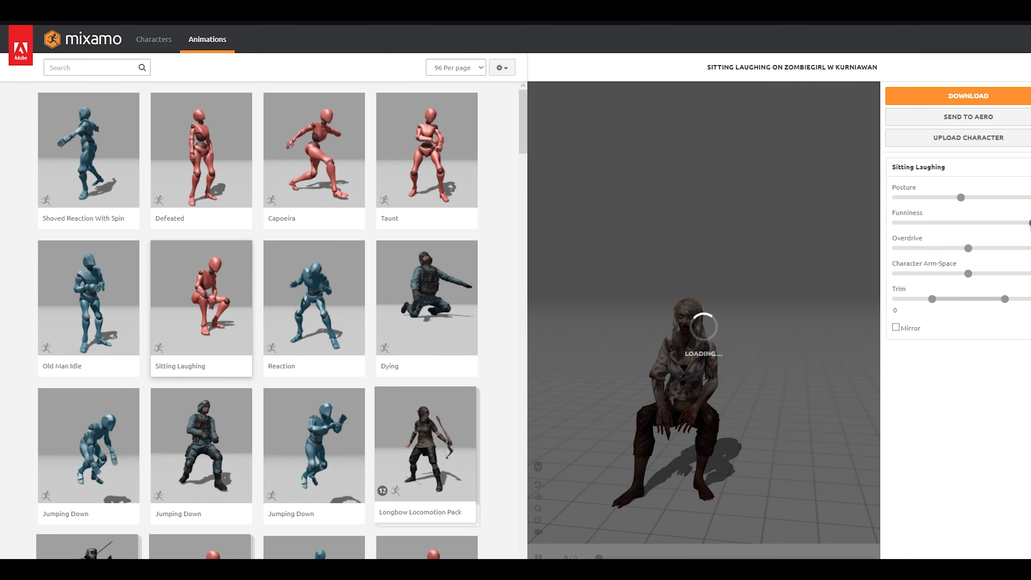
pyautogui.moveTo(969, 248); pyautogui.dragTo(990, 248)
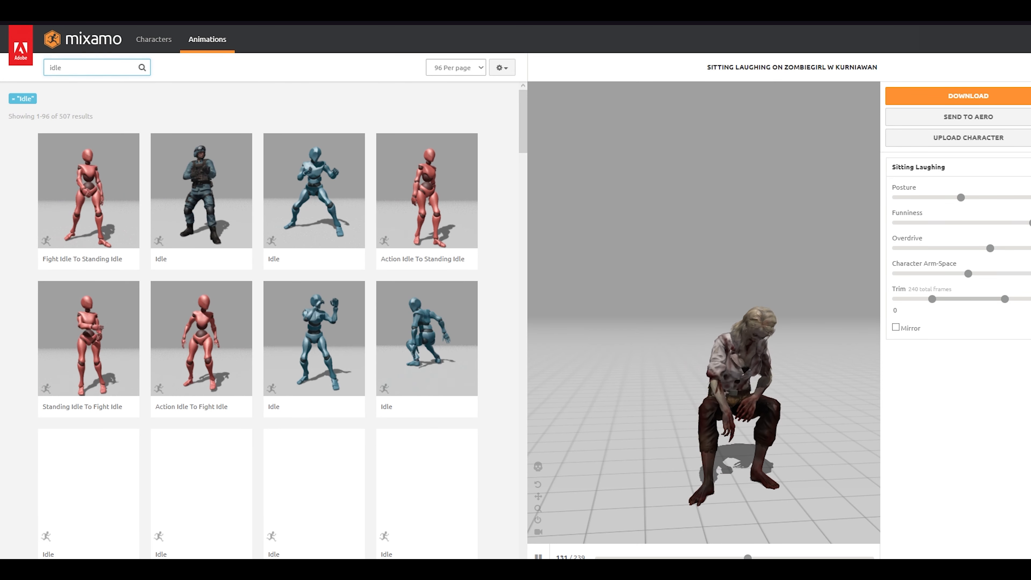
# Search the animations for "idle" and apply the fighting-stance Idle with Guard and Activity Level at minimum and Mirror off.
pyautogui.click(315, 191)
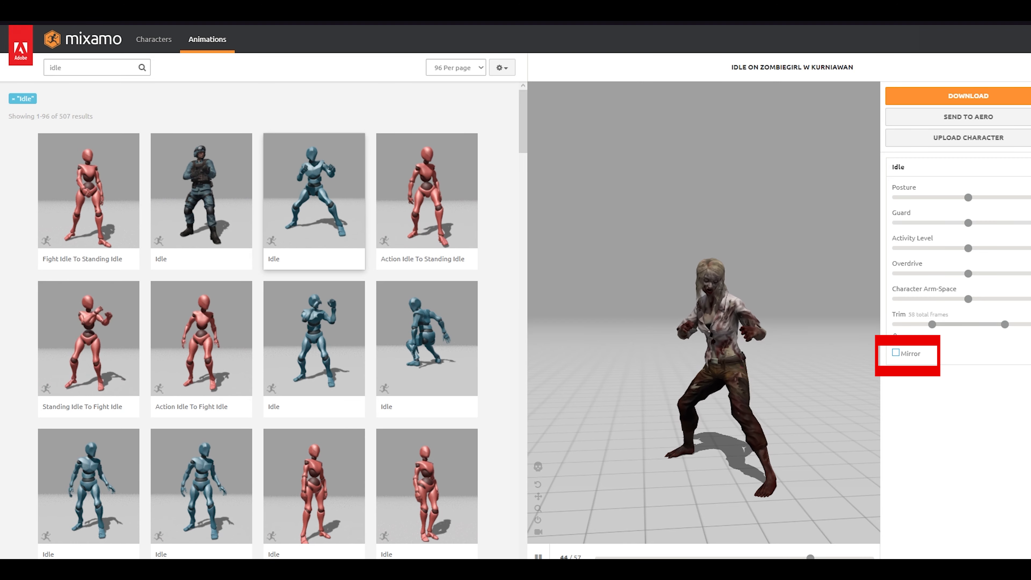
pyautogui.click(896, 353)
pyautogui.click(896, 353)
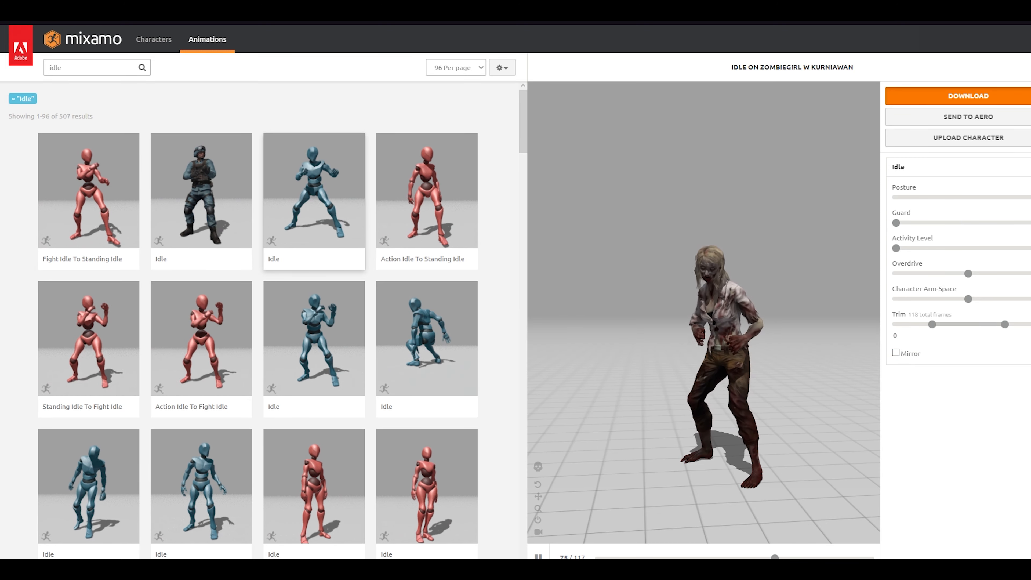
# Download the Idle animation as FBX Binary without skin, at 30 frames per second and with no keyframe reduction.
pyautogui.click(969, 96)
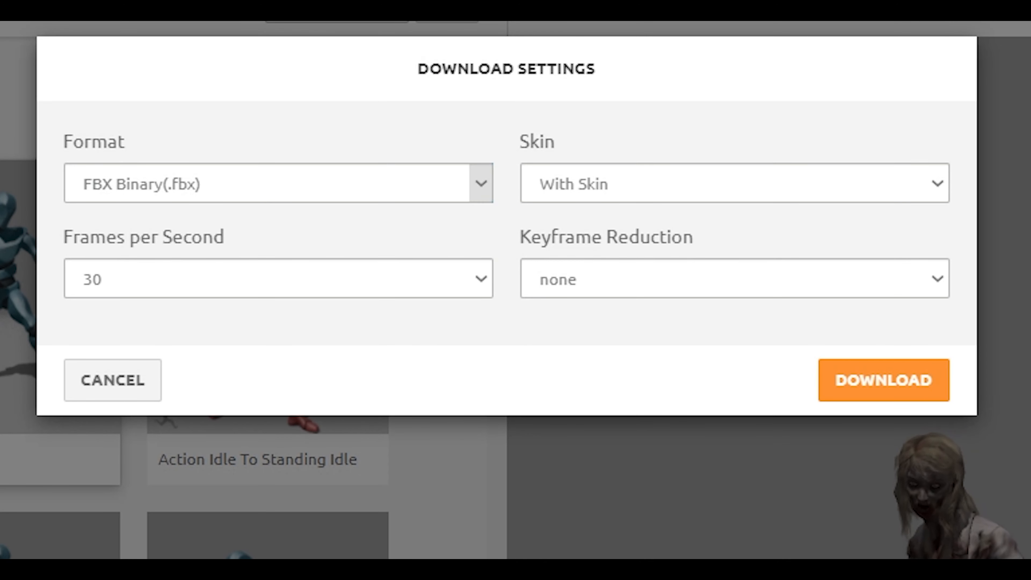
pyautogui.click(938, 183)
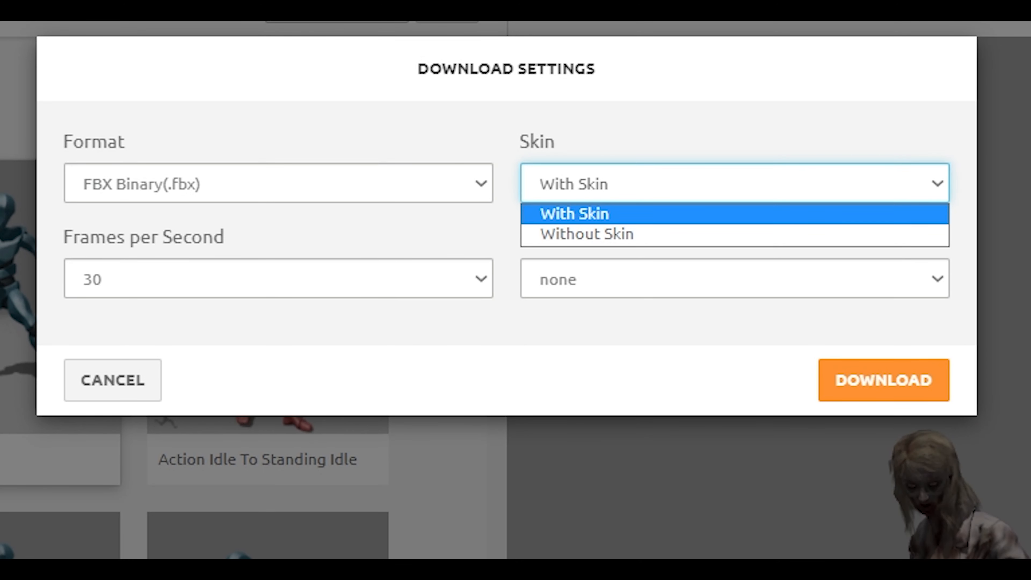
pyautogui.press('Return')
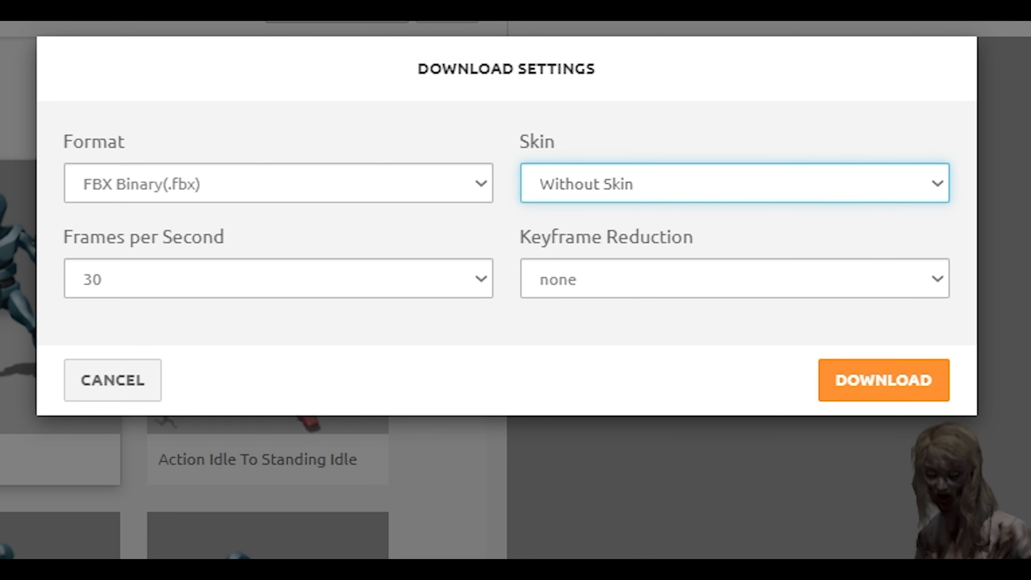
pyautogui.click(481, 279)
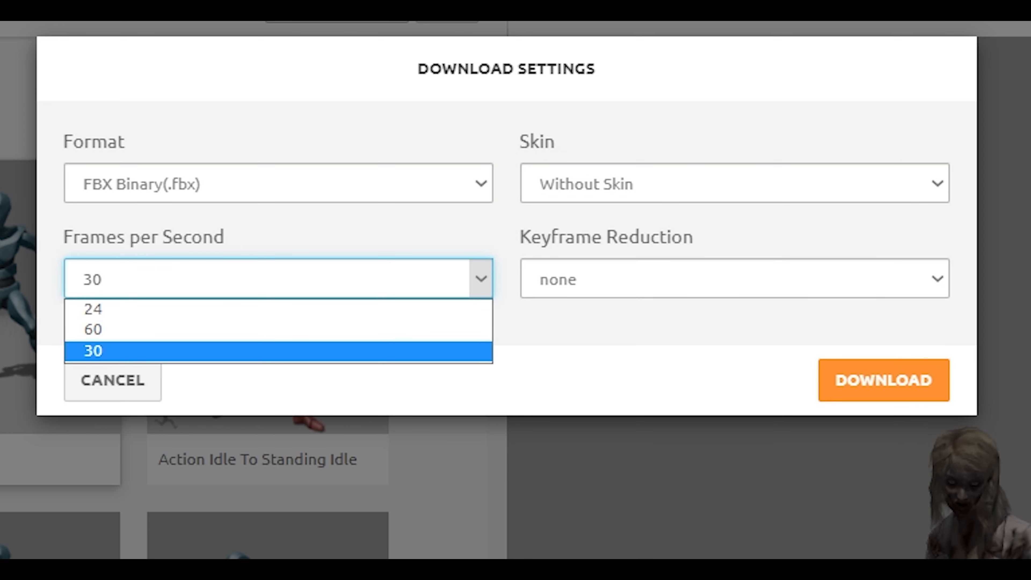
pyautogui.click(481, 279)
pyautogui.click(938, 279)
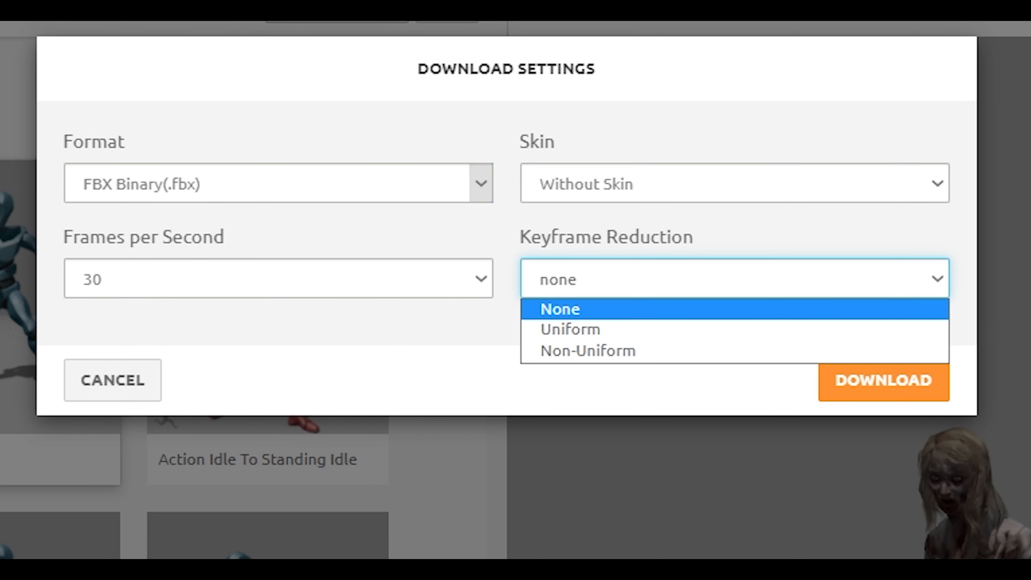
pyautogui.click(481, 183)
pyautogui.click(884, 381)
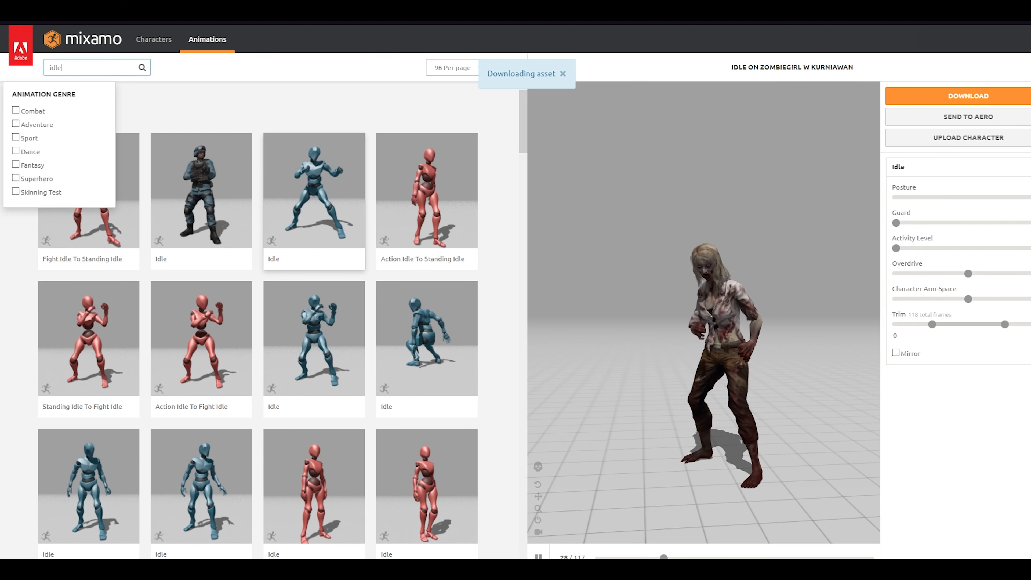
# Search the animations for "walk" and apply Crouched Walking to the zombie with In Place enabled.
pyautogui.write('walk')
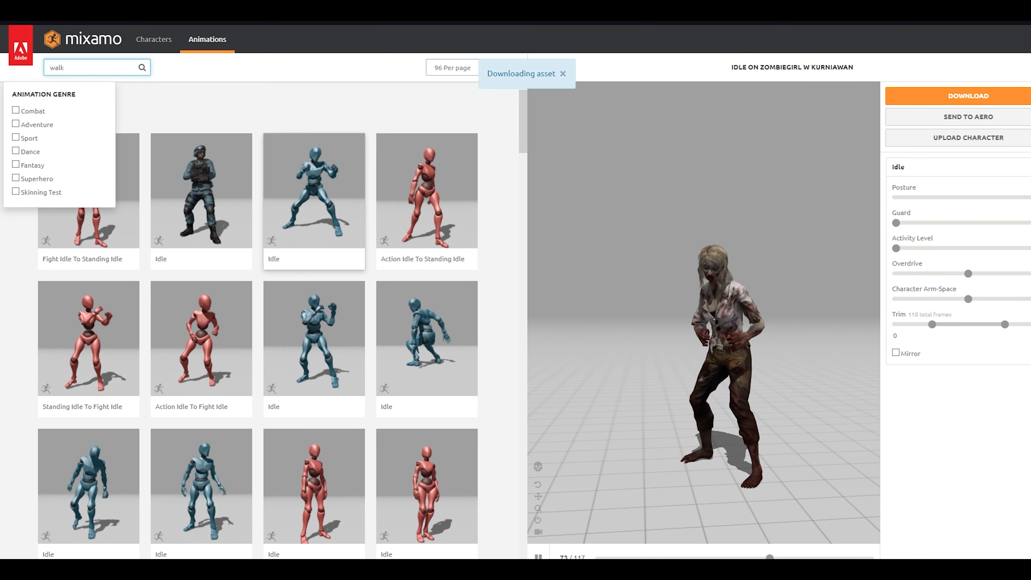
pyautogui.press('Return')
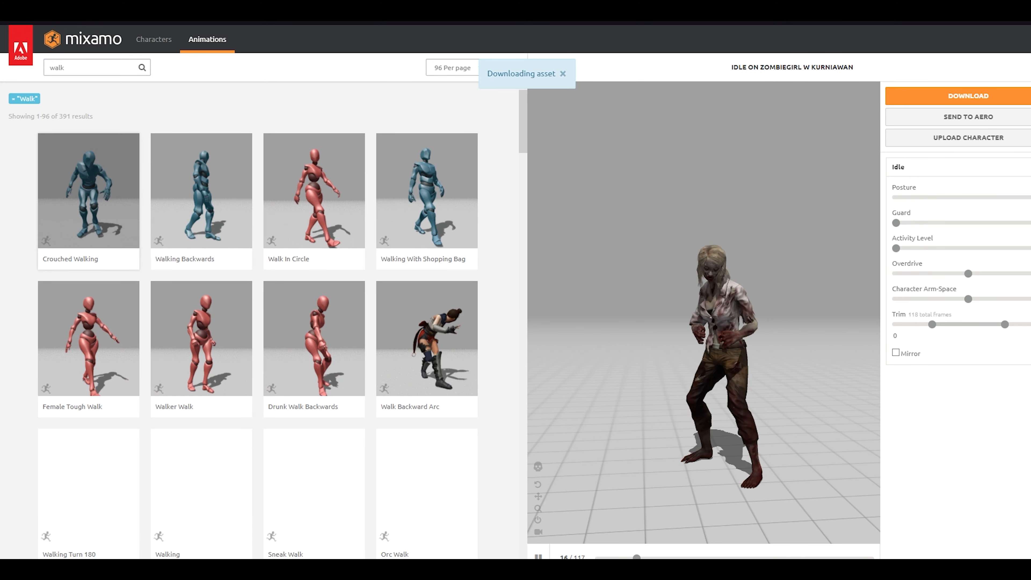
pyautogui.click(89, 199)
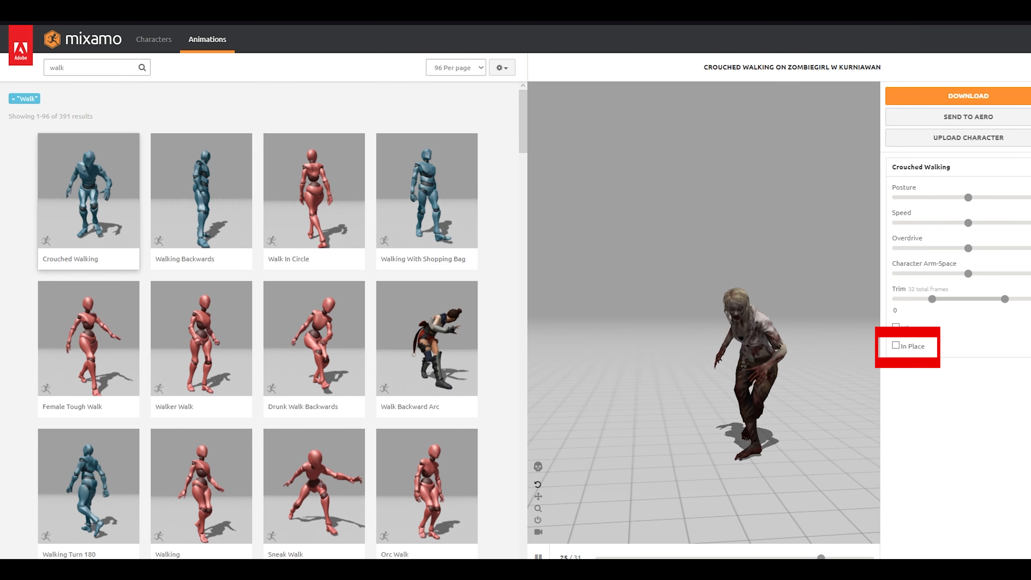
pyautogui.click(896, 345)
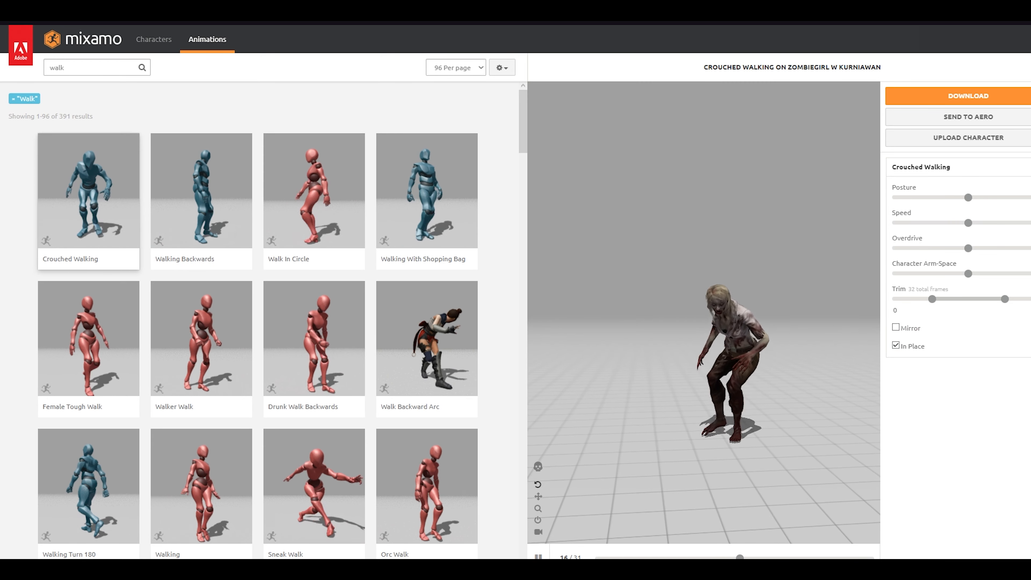
# Try the Walking and Walking Left Turn animations on the zombie, settling on Walk With Briefcase with In Place enabled.
pyautogui.scroll(-3, 201, 244)
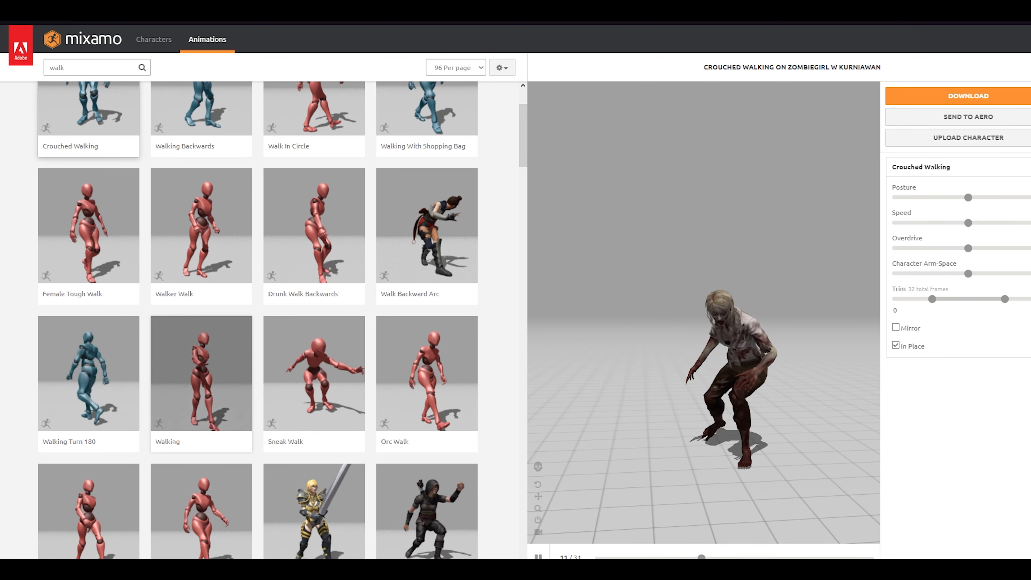
pyautogui.click(201, 378)
pyautogui.scroll(-10, 201, 325)
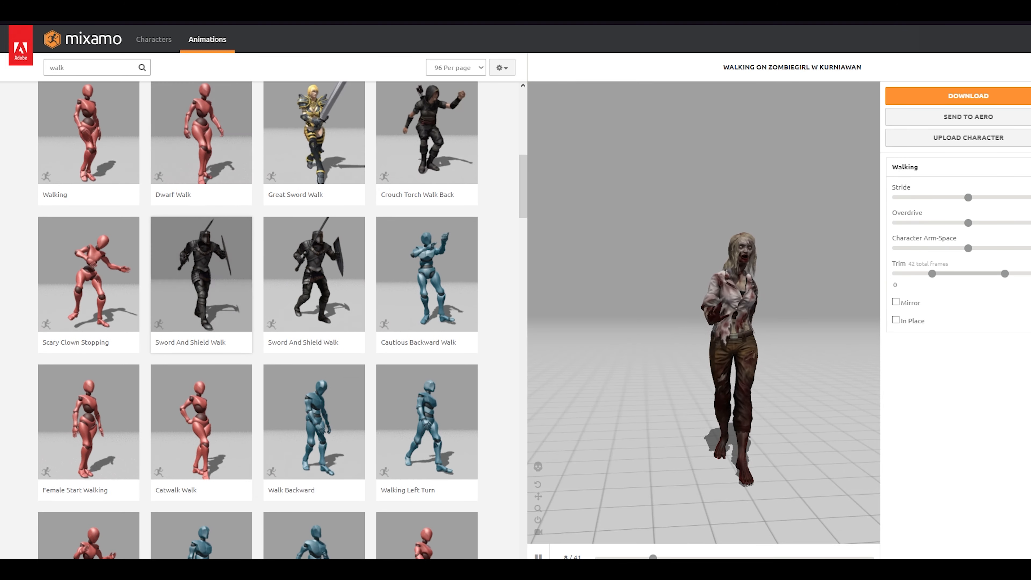
pyautogui.click(427, 427)
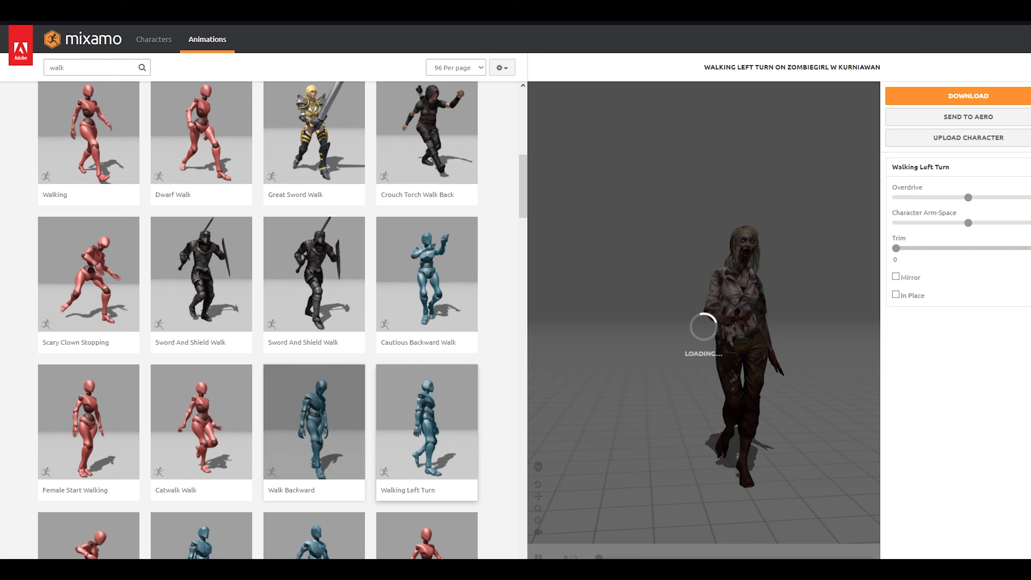
pyautogui.scroll(-8, 201, 406)
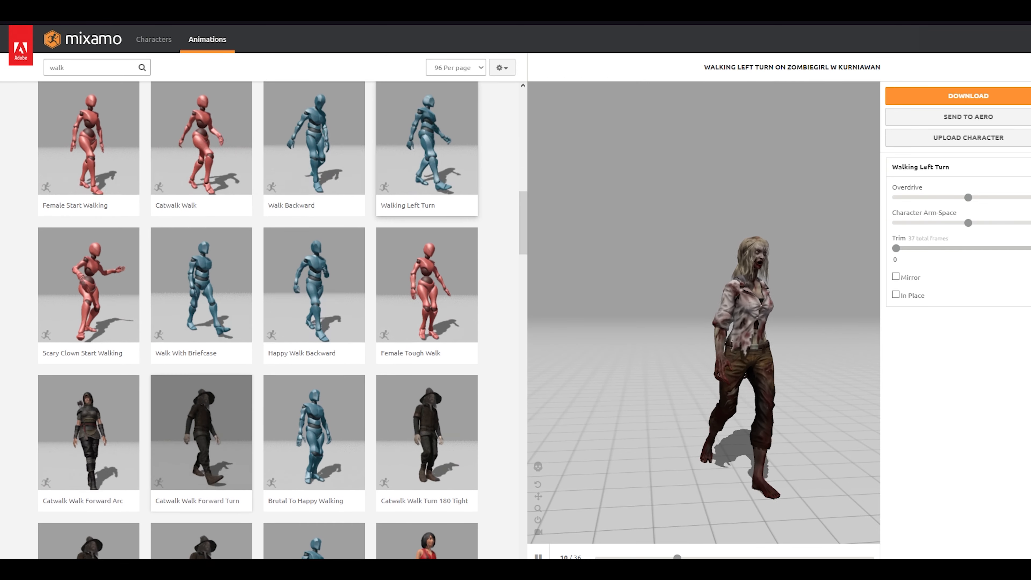
pyautogui.click(201, 138)
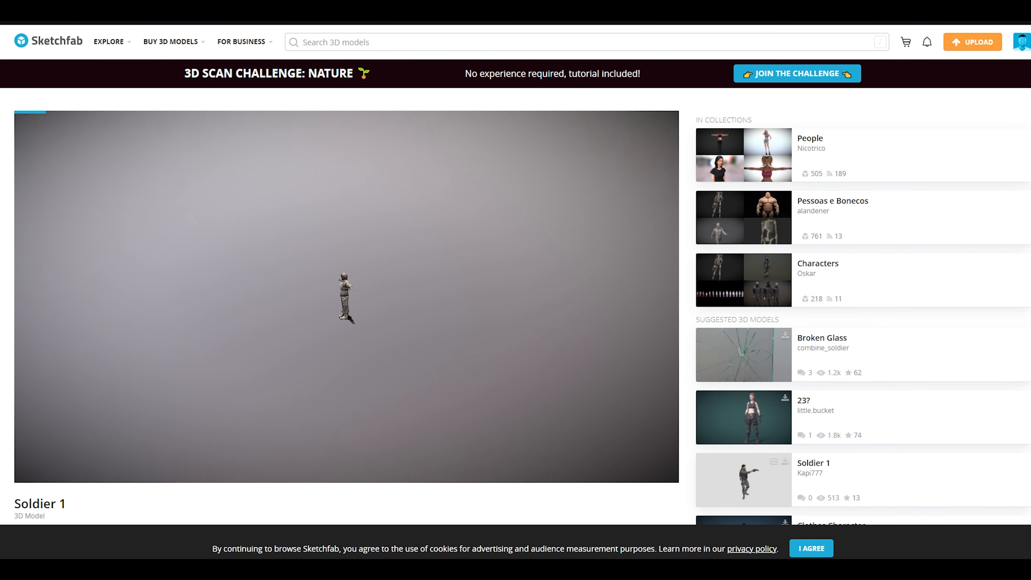
# Switch to Sketchfab and download the Soldier 1 3D model.
pyautogui.scroll(-3, 515, 285)
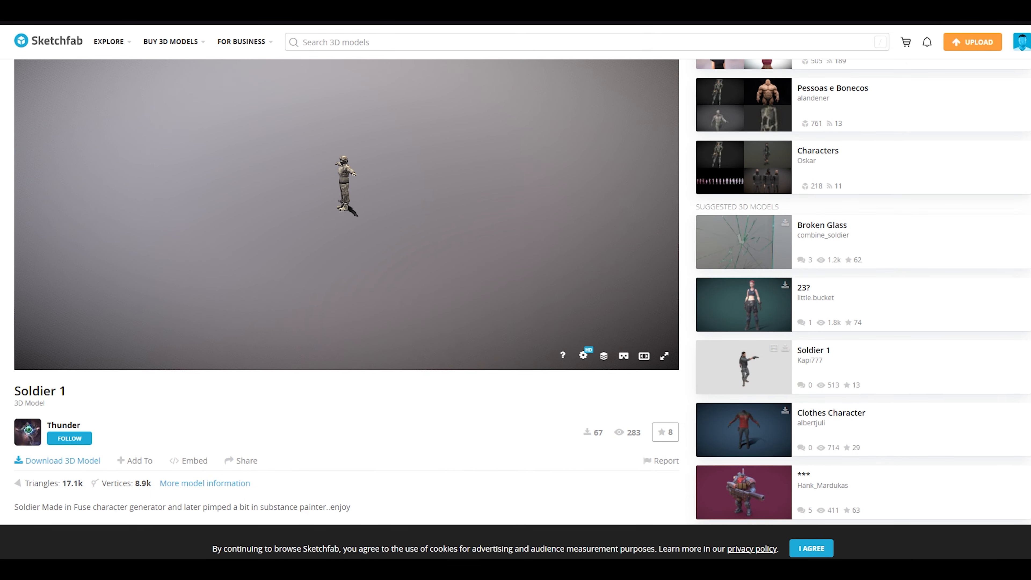
pyautogui.click(62, 460)
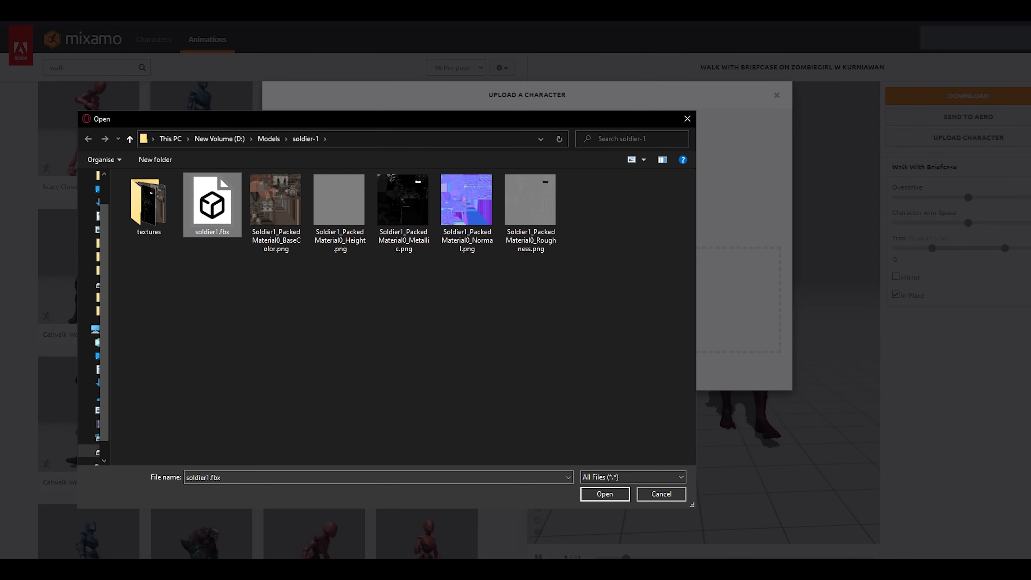
# Switch back to Mixamo and upload soldier1.fbx to the auto-rigger, keeping the Standard Skeleton (65) level of detail.
pyautogui.press('Return')
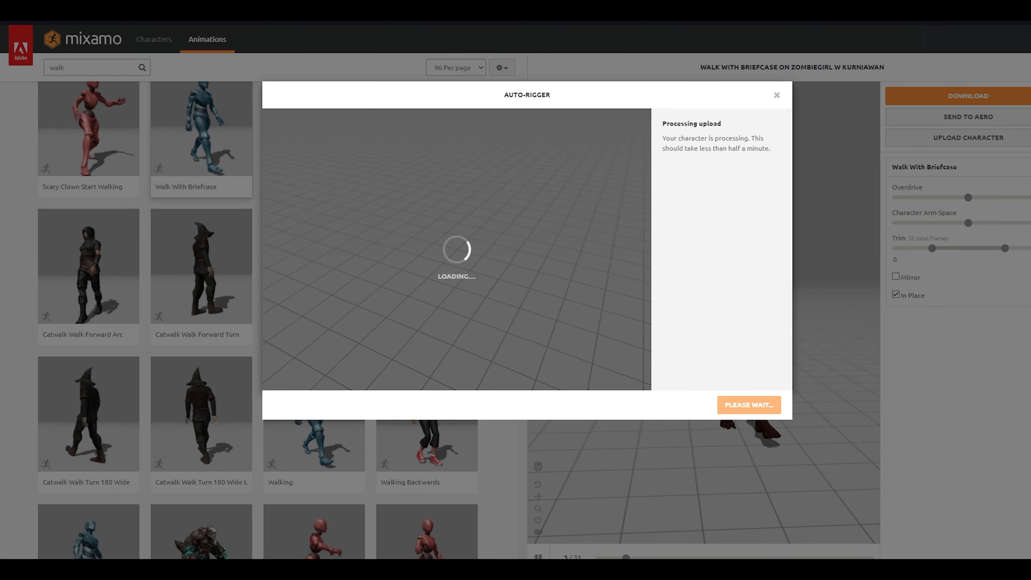
pyautogui.click(765, 405)
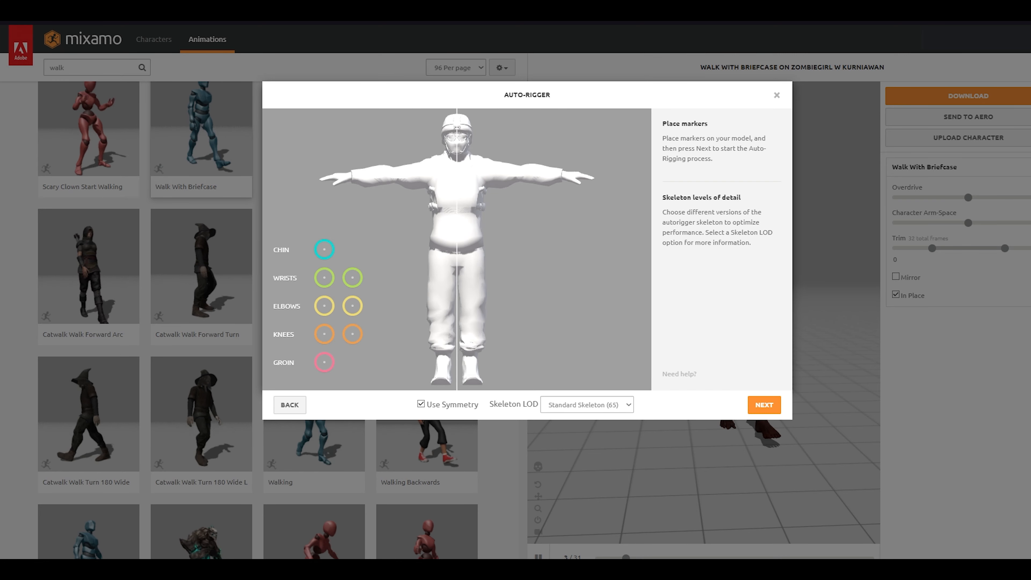
pyautogui.click(587, 405)
pyautogui.click(587, 405)
pyautogui.click(587, 405)
pyautogui.click(587, 405)
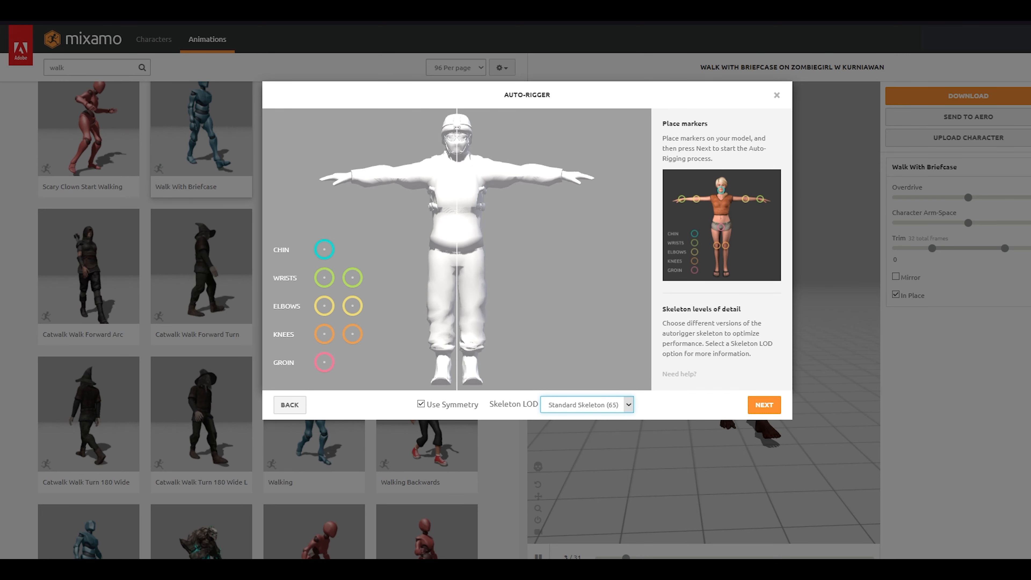
# Place the chin, wrist, elbow, knee and groin markers on the soldier with symmetry and run the auto-rigging.
pyautogui.moveTo(325, 250)
pyautogui.mouseDown()
pyautogui.moveTo(468, 235)
pyautogui.moveTo(457, 153)
pyautogui.mouseUp()
pyautogui.moveTo(324, 278)
pyautogui.mouseDown()
pyautogui.moveTo(368, 175)
pyautogui.moveTo(351, 175)
pyautogui.mouseUp()
pyautogui.moveTo(324, 305); pyautogui.dragTo(393, 173)
pyautogui.moveTo(324, 334); pyautogui.dragTo(439, 312)
pyautogui.moveTo(325, 362); pyautogui.dragTo(457, 259)
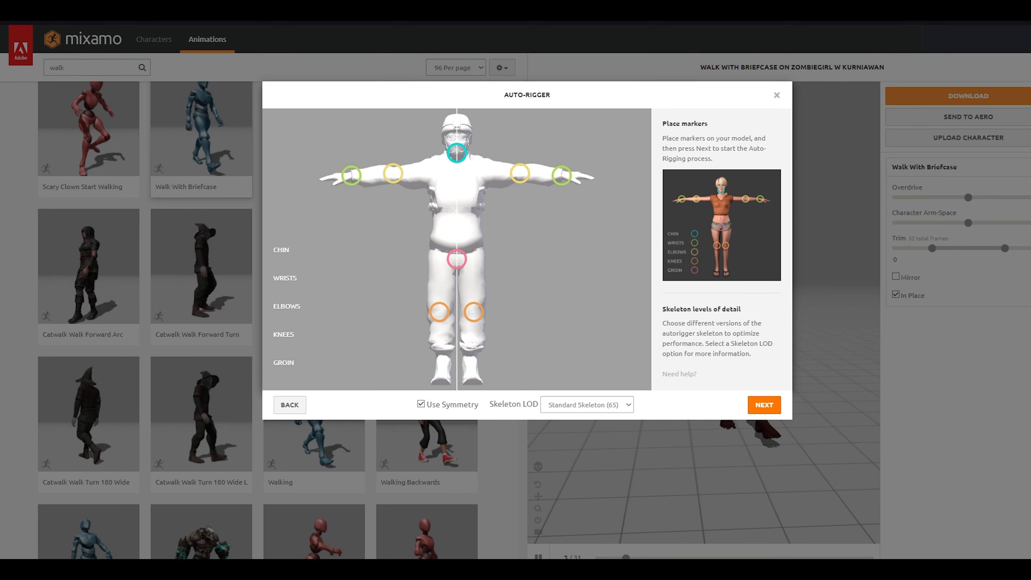
pyautogui.click(764, 405)
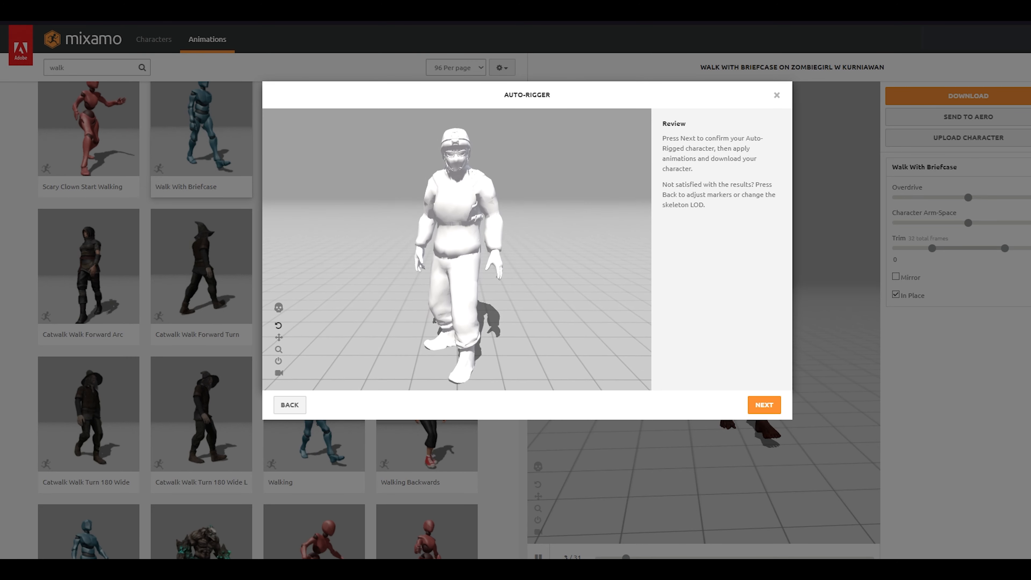
# Accept the auto-rigged soldier and apply the Brutal To Happy Walking animation to it with In Place enabled.
pyautogui.click(764, 405)
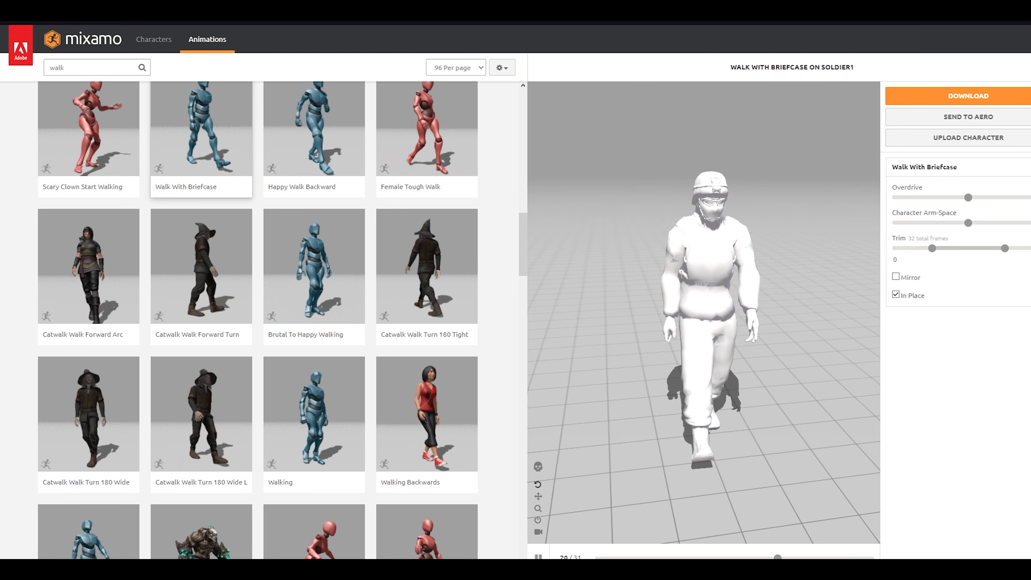
pyautogui.click(314, 273)
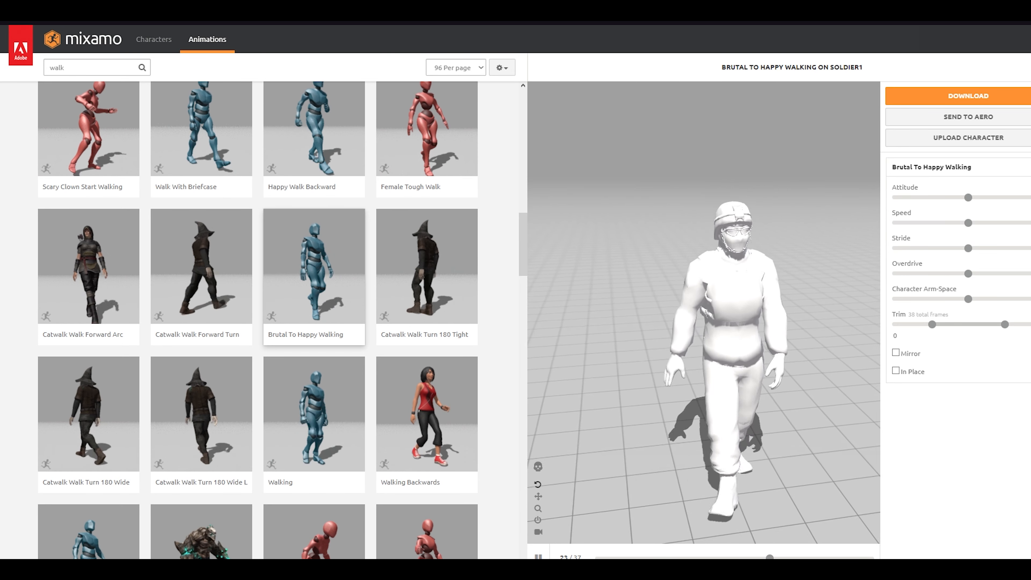
pyautogui.click(896, 371)
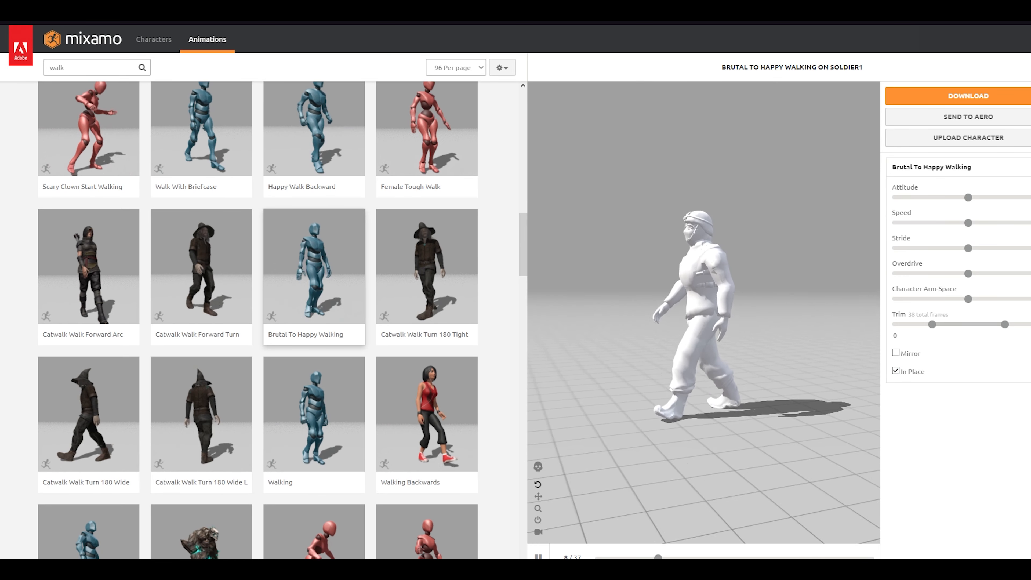
# Clear the walk search and try the Joyful Jump and Zombie Idle animations on the soldier, ending with Unarmed Walk Forward.
pyautogui.doubleClick(58, 68)
pyautogui.press('BackSpace')
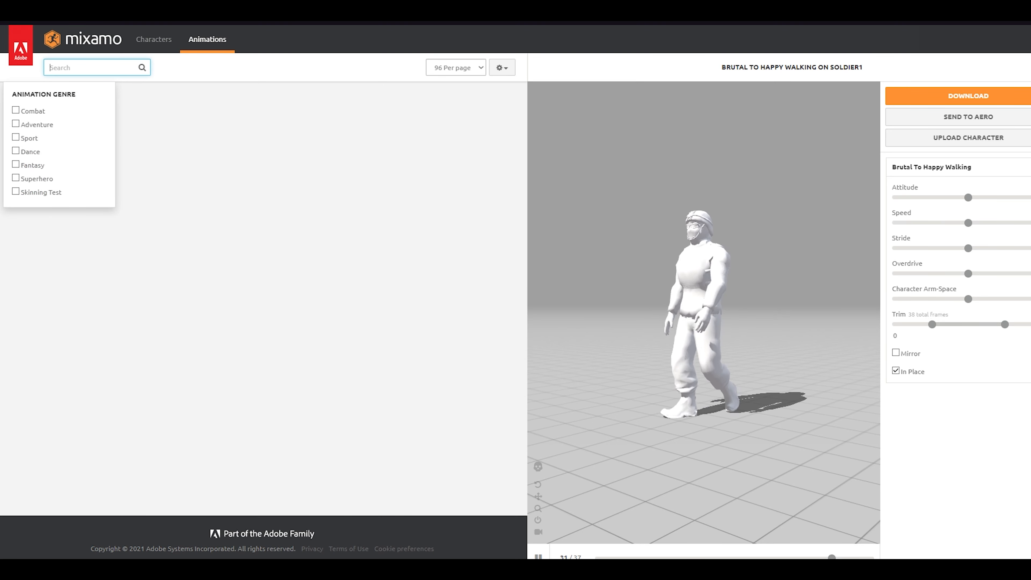
pyautogui.scroll(-7, 314, 460)
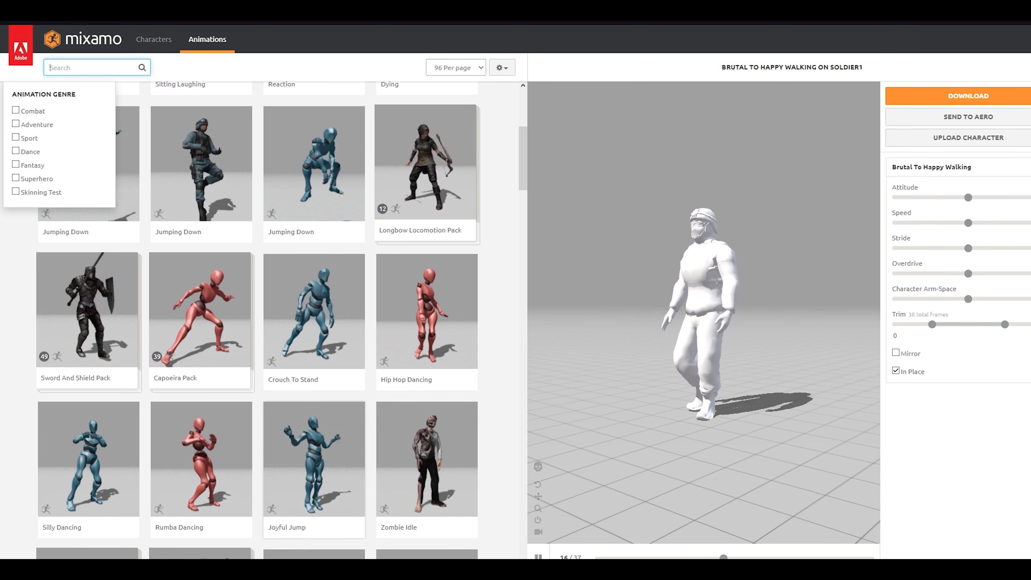
pyautogui.click(314, 459)
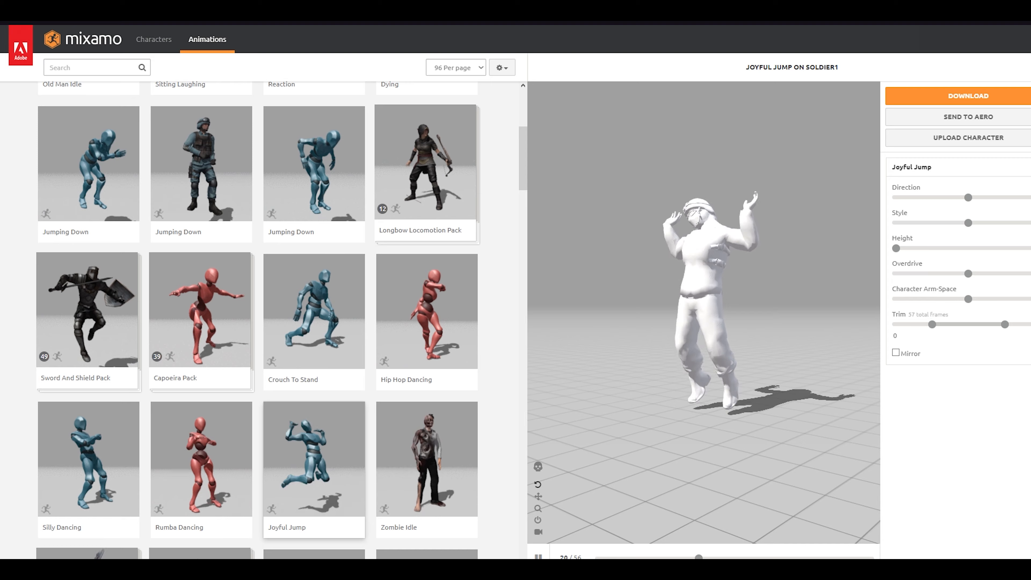
pyautogui.click(427, 461)
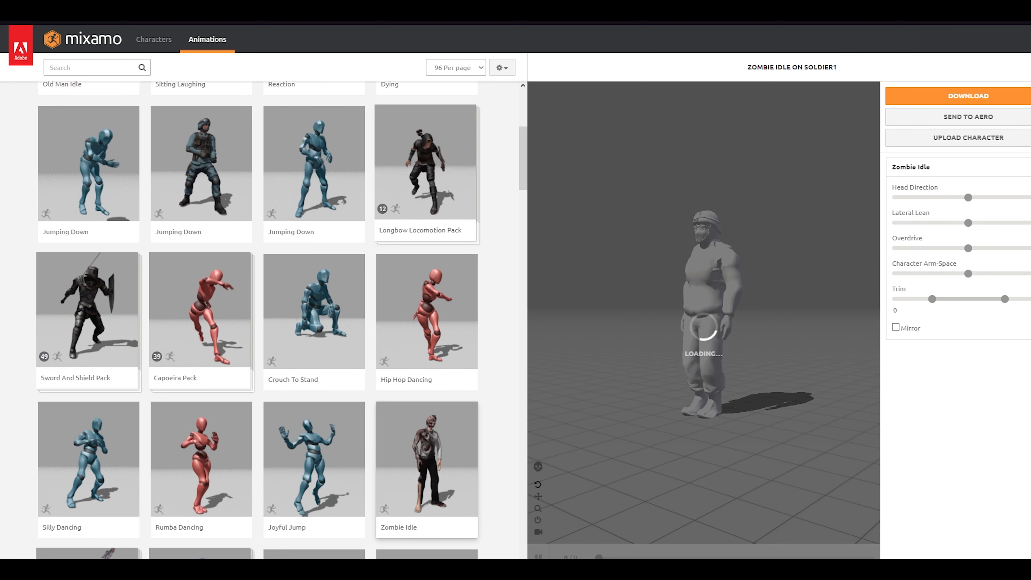
pyautogui.scroll(-10, 260, 321)
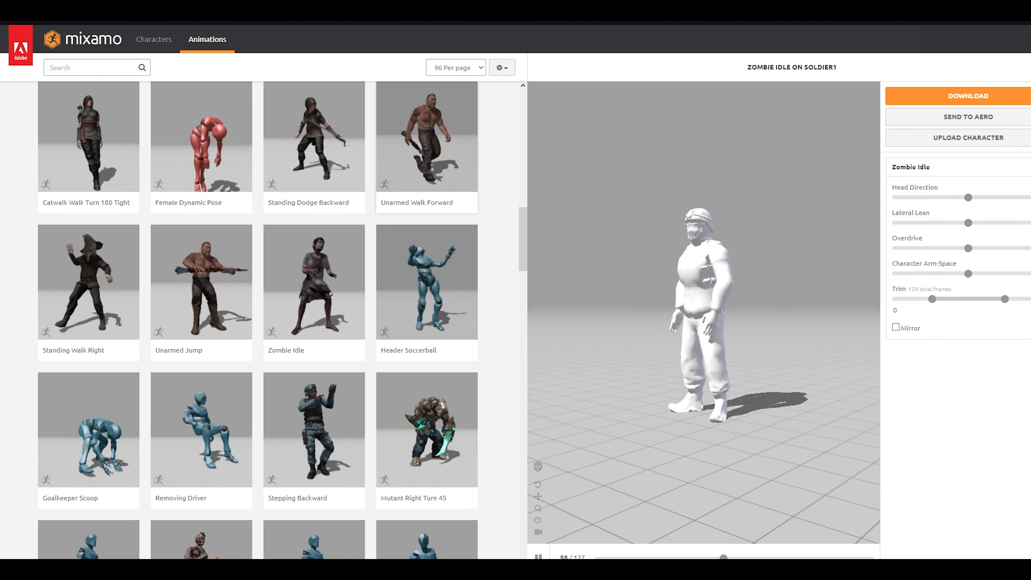
pyautogui.click(427, 138)
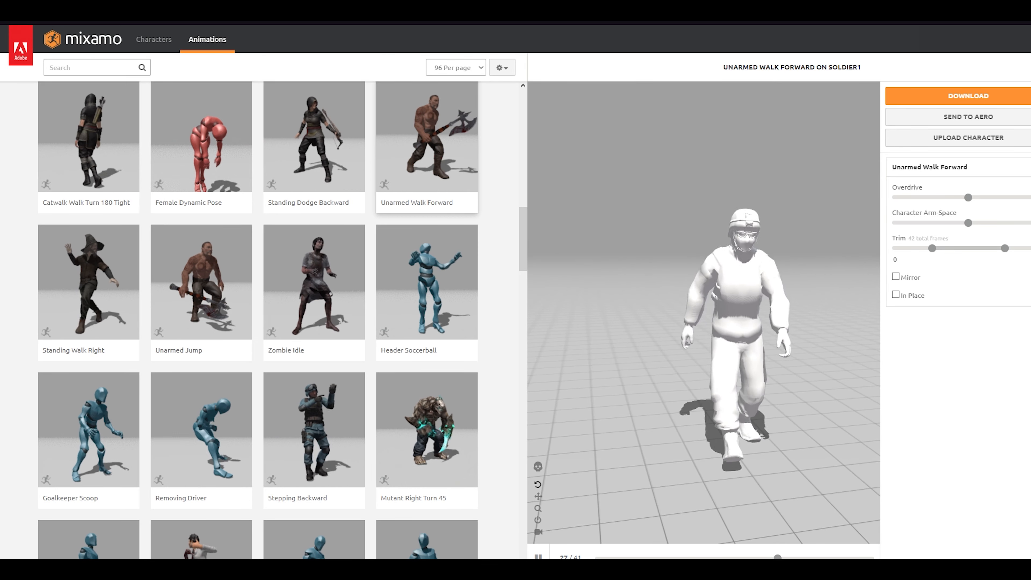